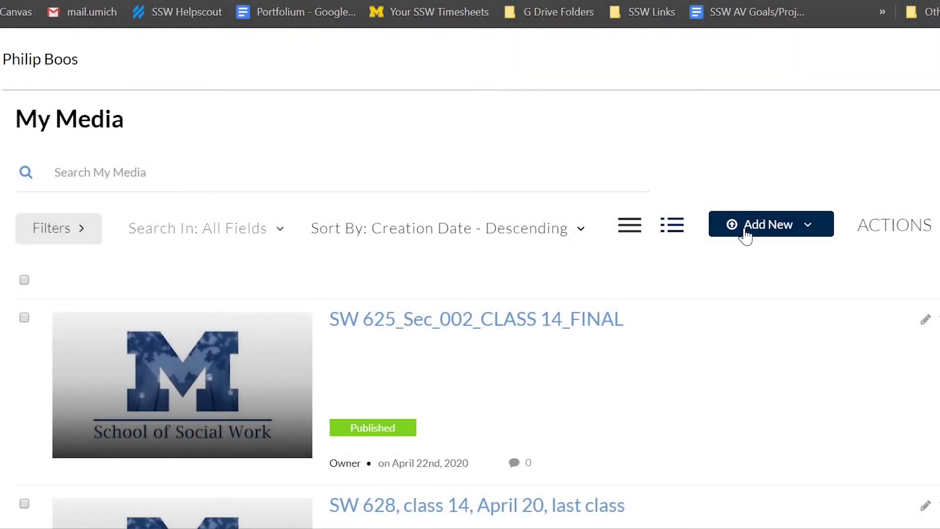
# Start an Express Capture recording from Add New and allow camera and microphone access
pyautogui.click(746, 235)
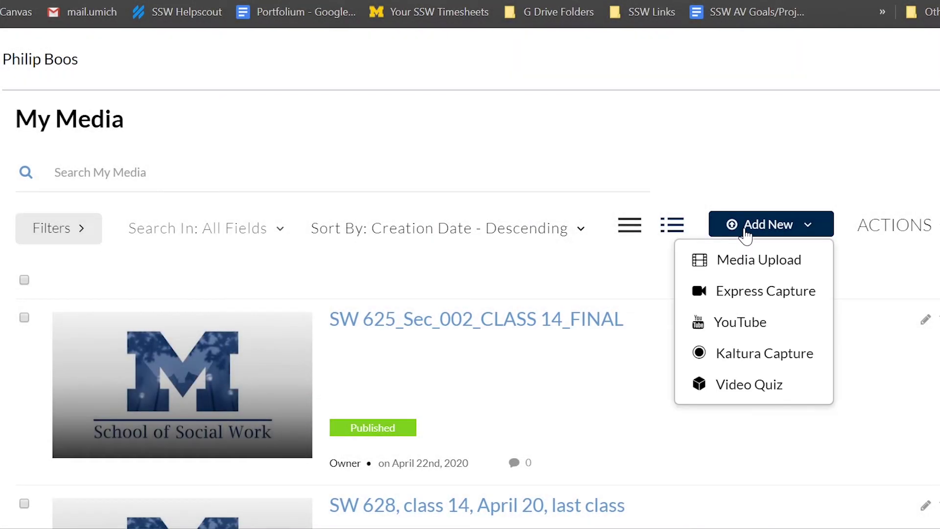
pyautogui.click(746, 307)
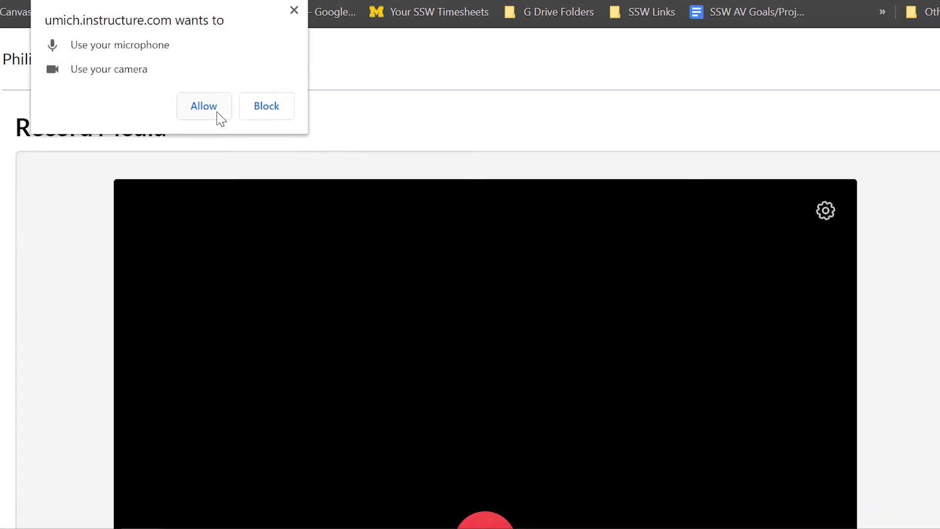
pyautogui.click(205, 109)
pyautogui.scroll(-1, 227, 118)
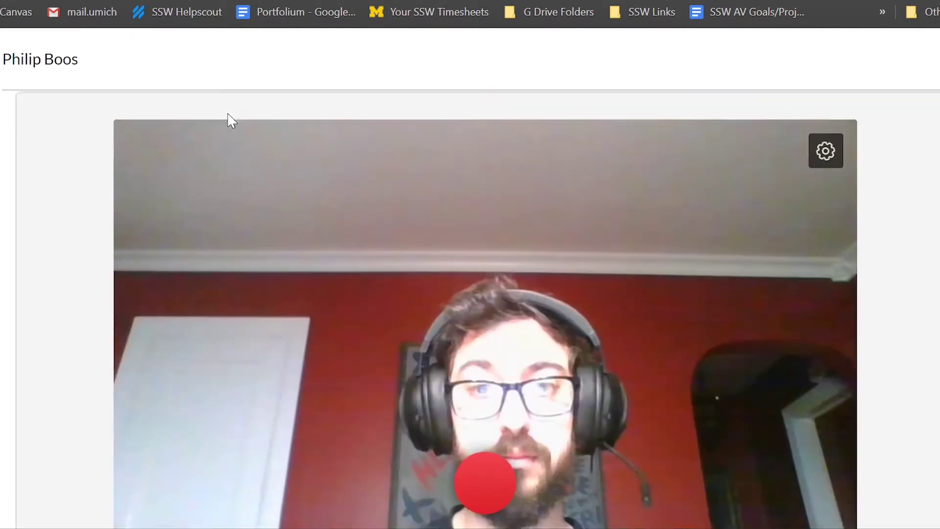
pyautogui.scroll(-2, 227, 118)
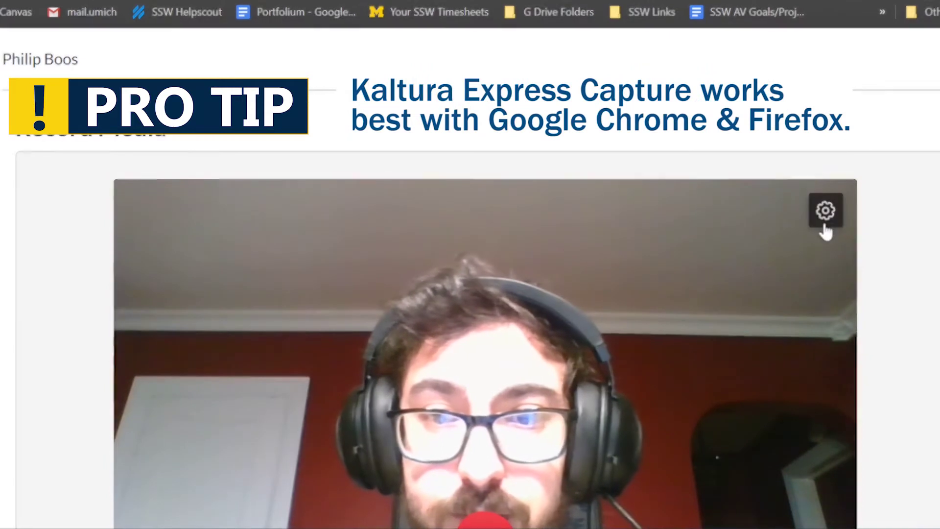
# Toggle the recorder's camera off and back on in the gear settings
pyautogui.click(823, 224)
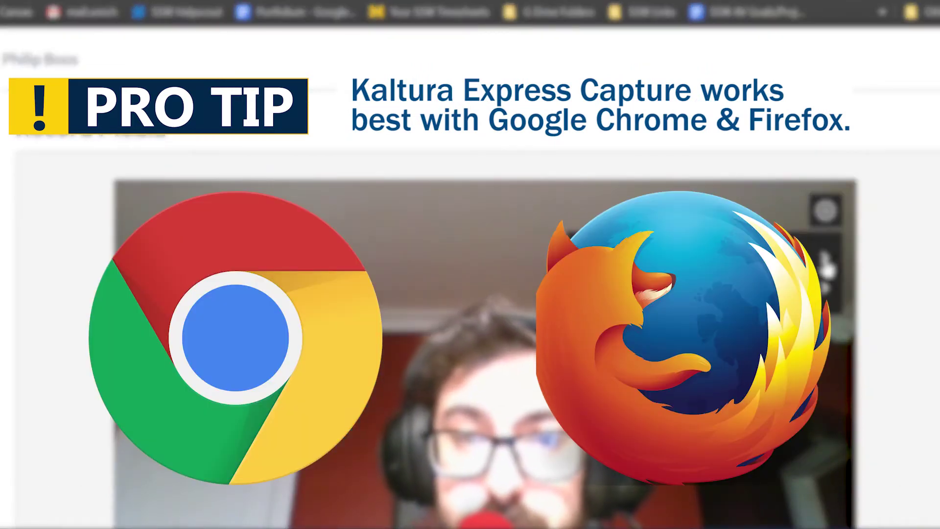
pyautogui.click(779, 257)
pyautogui.click(810, 257)
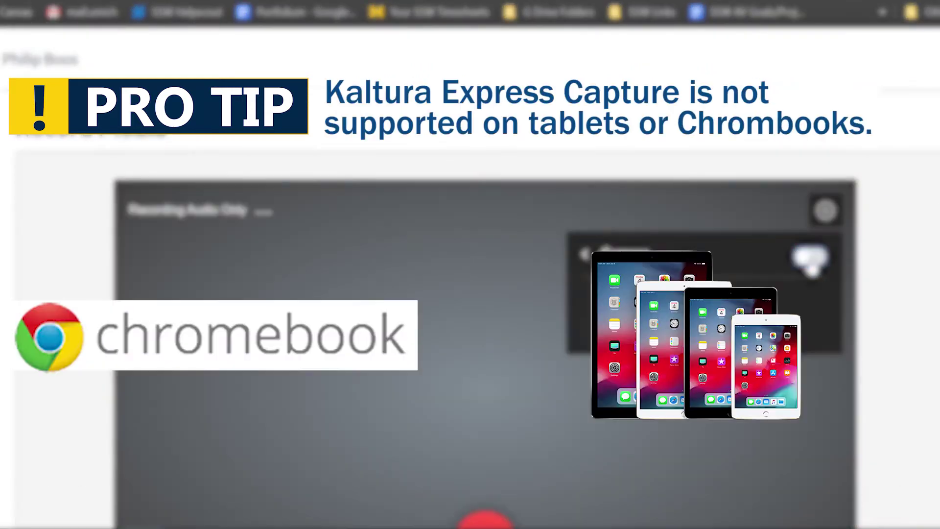
pyautogui.click(809, 258)
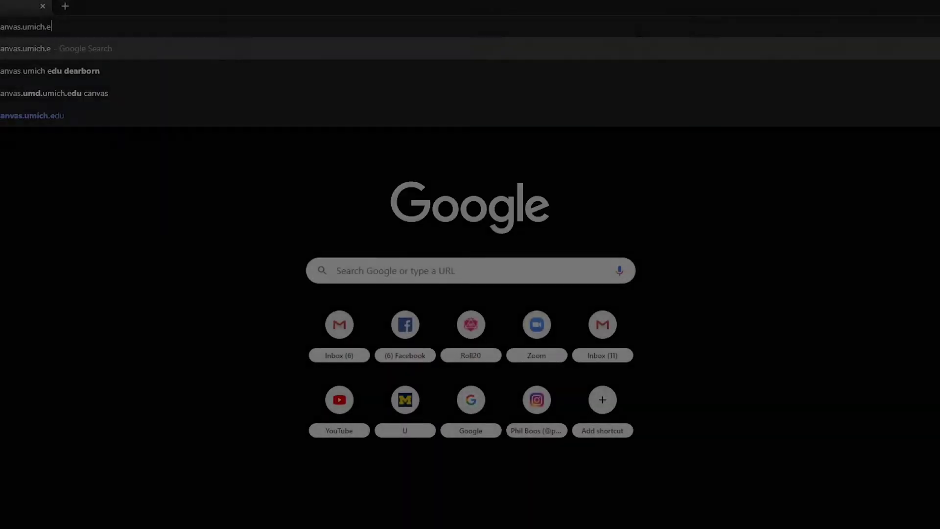
pyautogui.write('pboos')
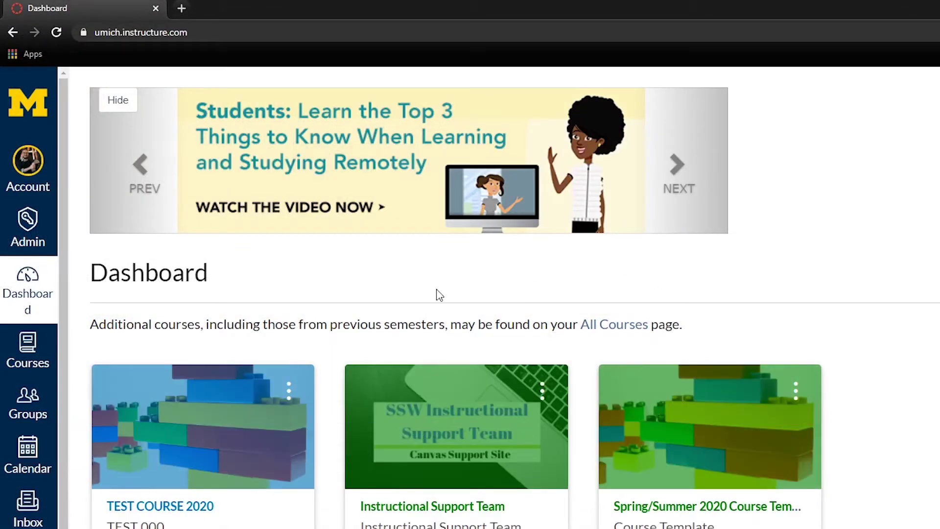
# Open My Media from the Account panel and list the Add New media options
pyautogui.click(29, 173)
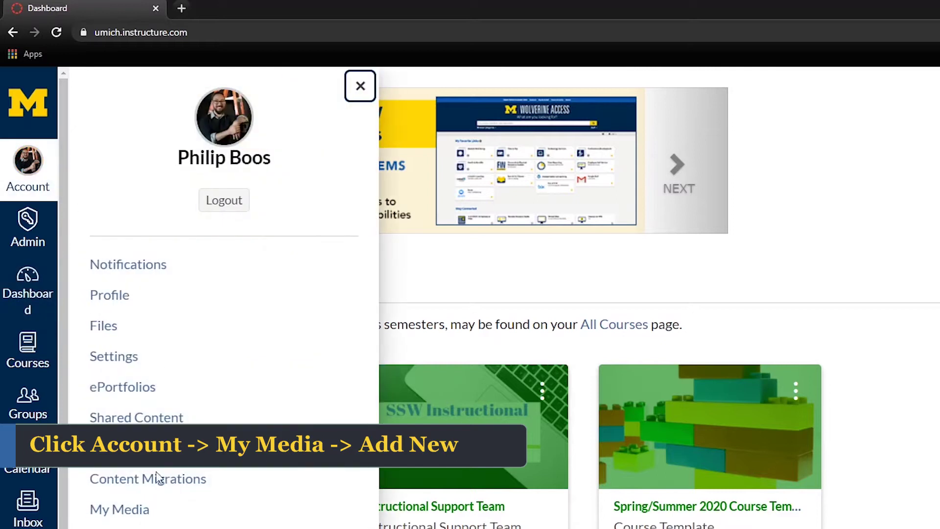
pyautogui.click(118, 515)
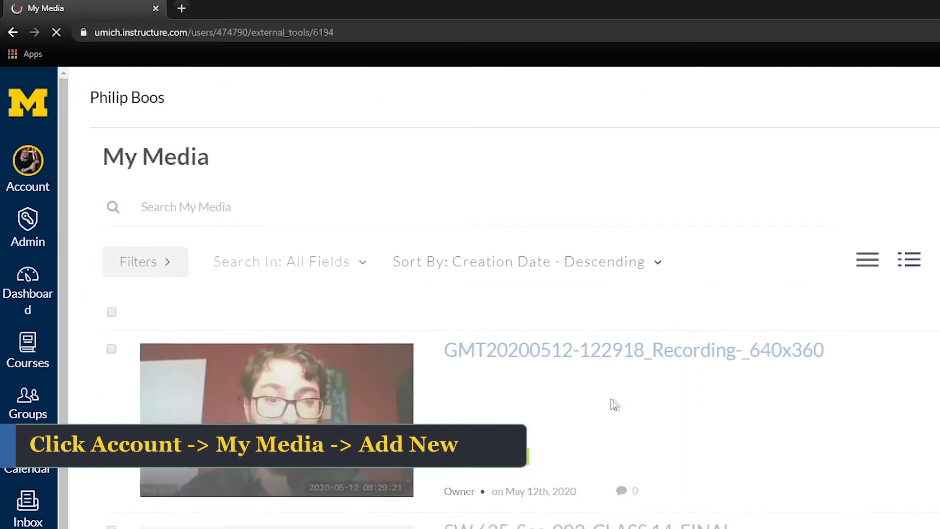
pyautogui.click(858, 259)
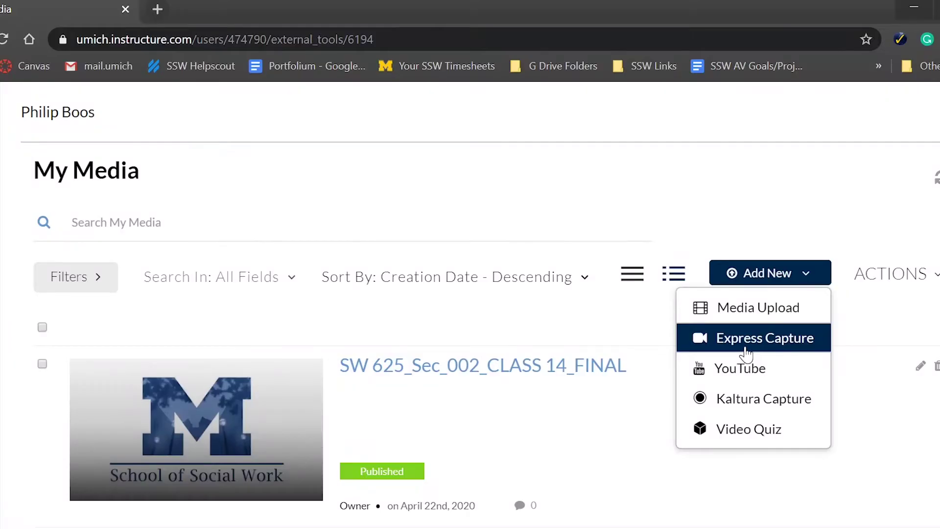
# Choose Express Capture from Add New and allow browser camera and microphone access
pyautogui.click(745, 355)
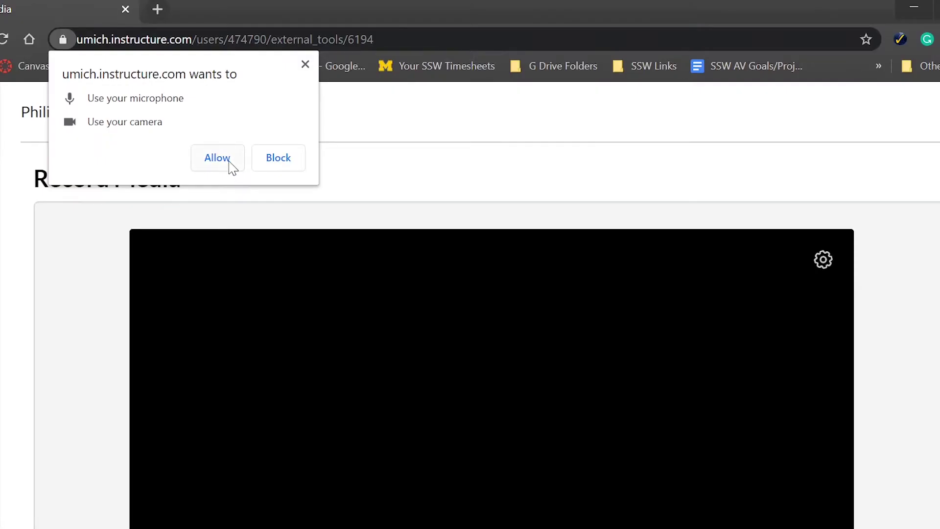
pyautogui.click(232, 168)
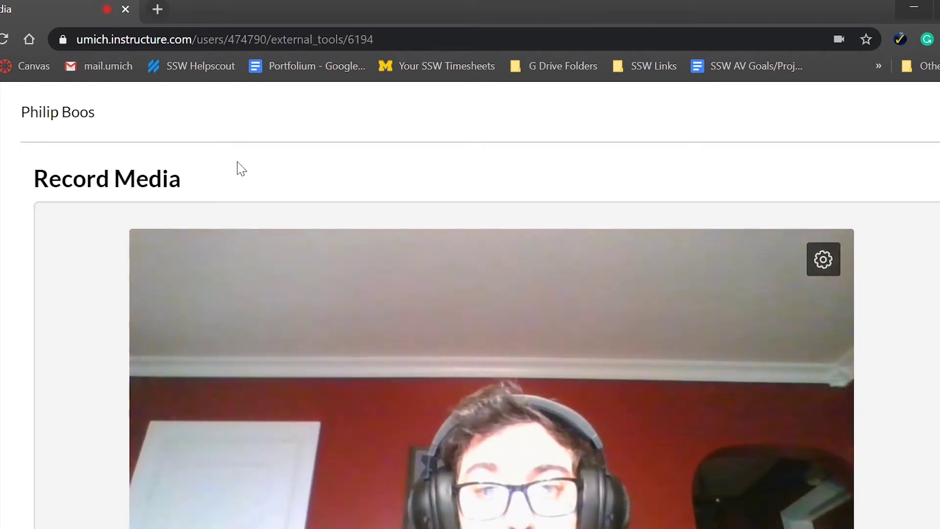
pyautogui.scroll(-1, 240, 164)
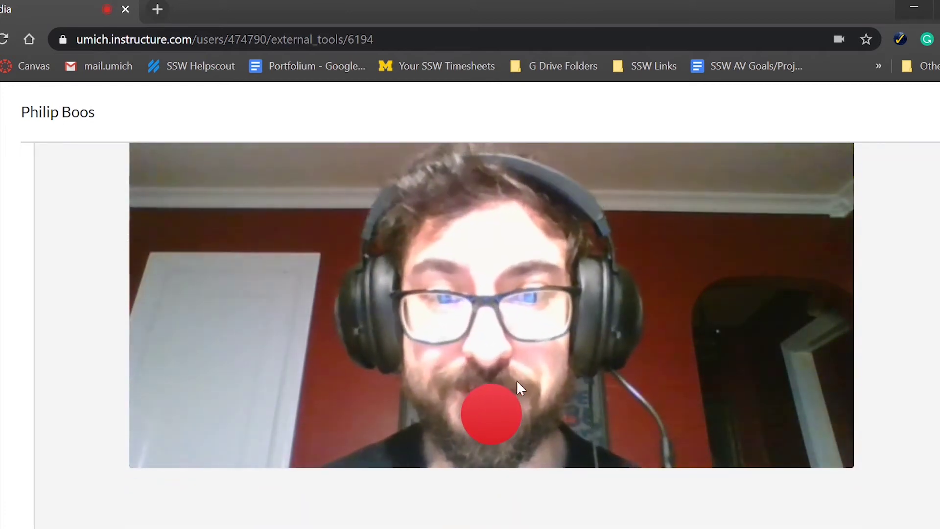
# Toggle the recorder's camera off and back on in the gear settings
pyautogui.click(503, 426)
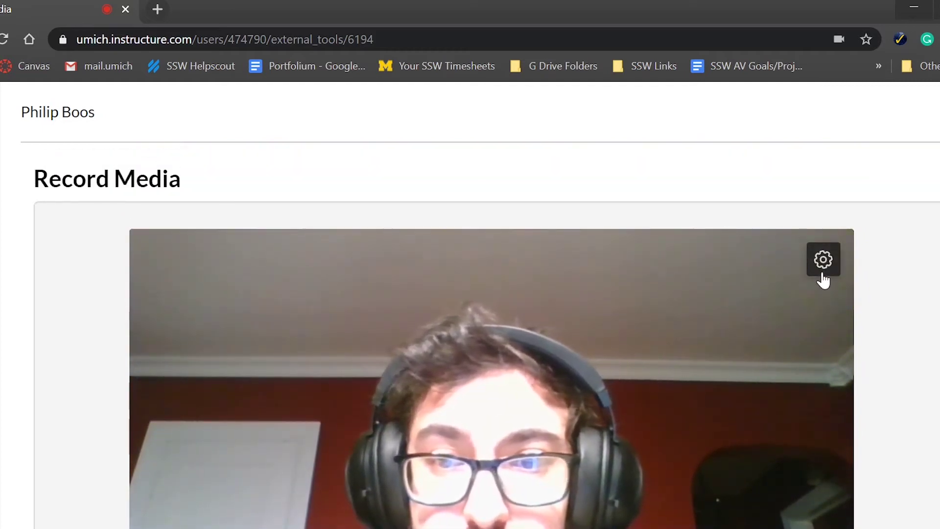
pyautogui.click(823, 261)
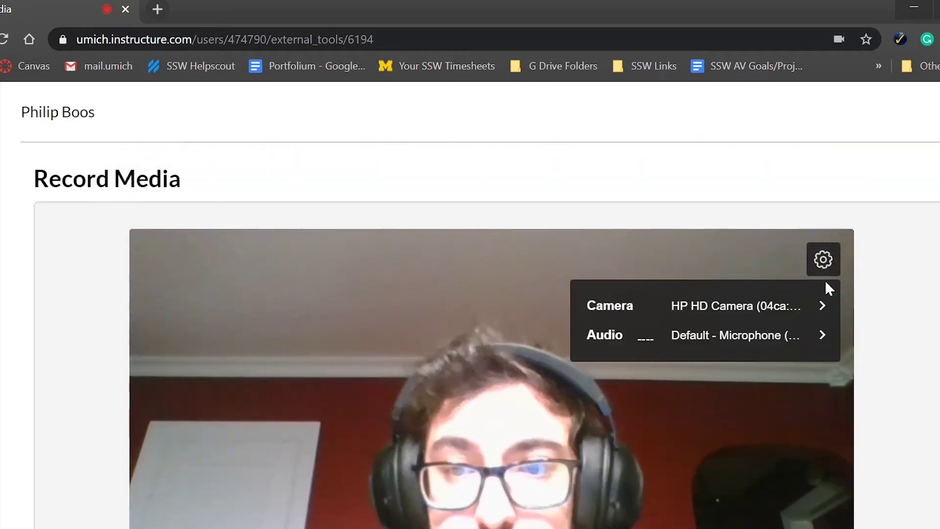
pyautogui.click(822, 307)
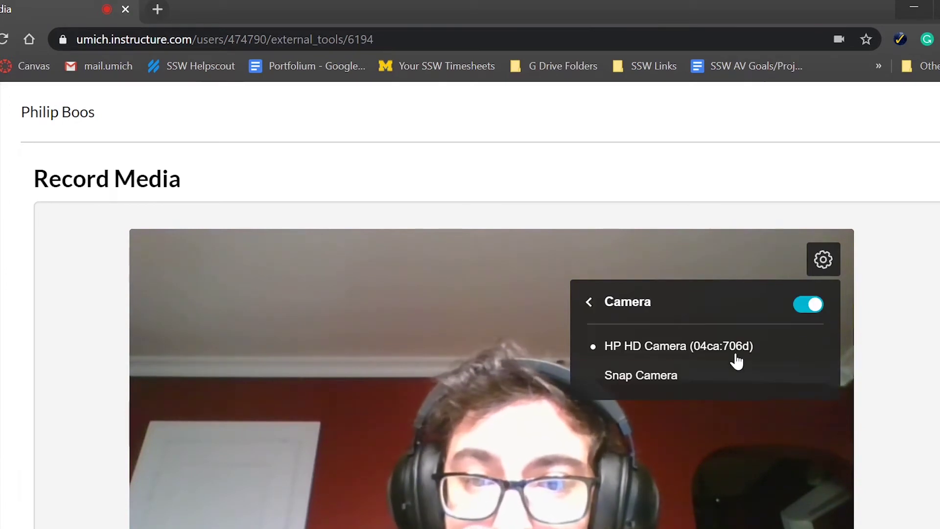
pyautogui.click(807, 304)
pyautogui.click(808, 305)
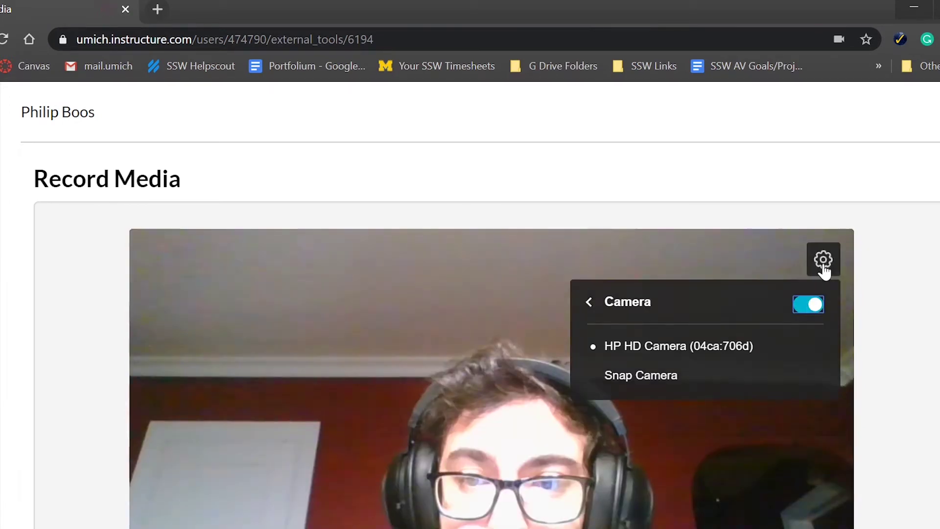
pyautogui.click(823, 262)
# Switch the microphone off and back on with Default - Microphone selected
pyautogui.click(820, 340)
pyautogui.click(808, 306)
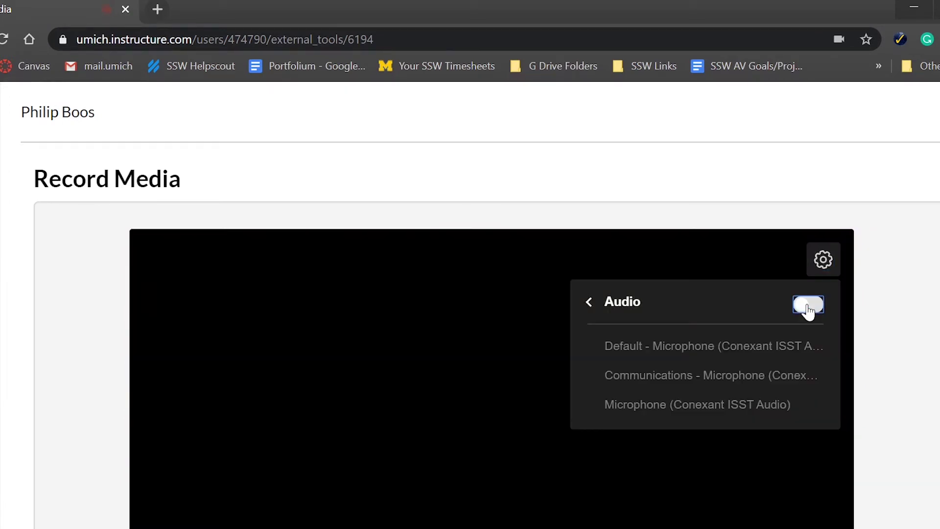
pyautogui.click(782, 347)
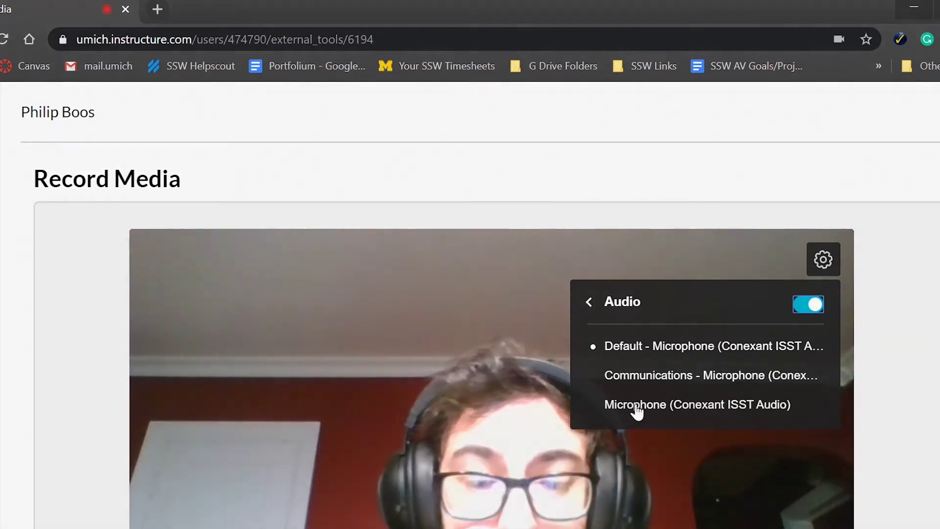
pyautogui.scroll(-3, 637, 405)
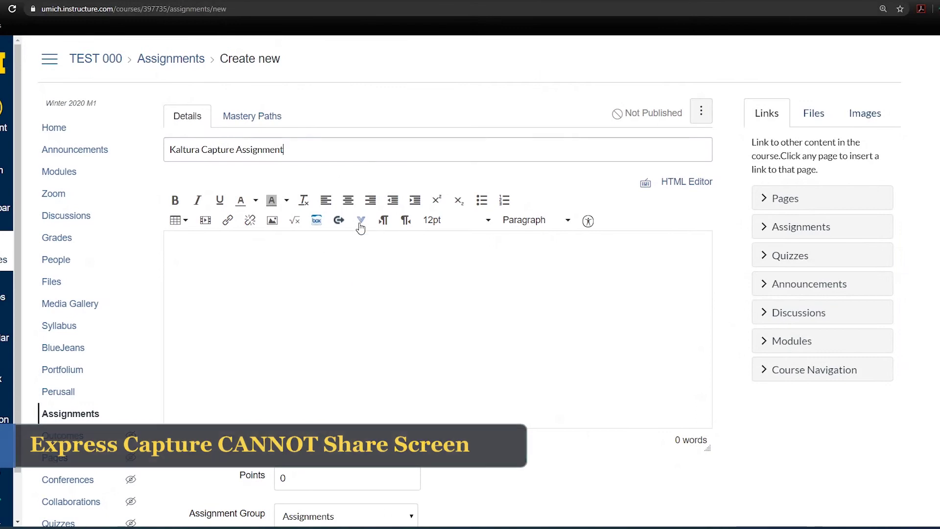
# Open MiVideo from the description's More External Tools and list its Add New options
pyautogui.click(360, 221)
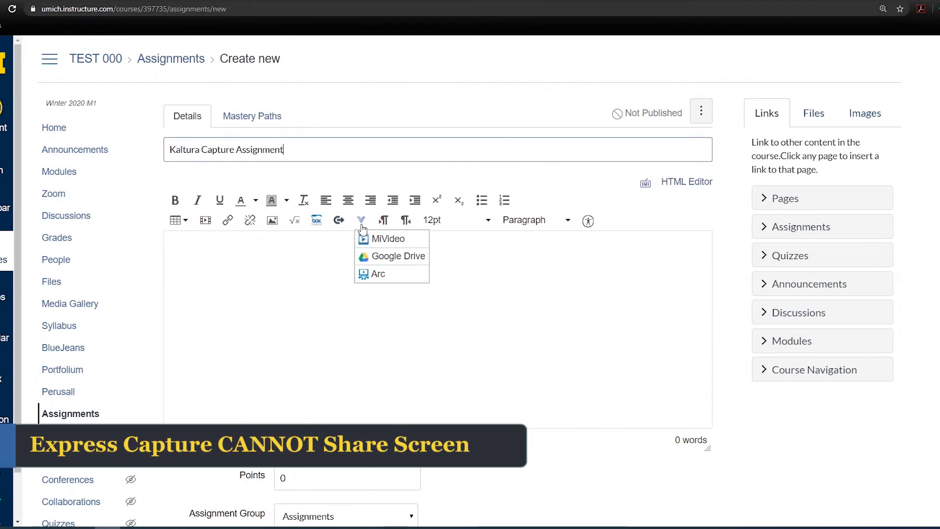
pyautogui.click(387, 238)
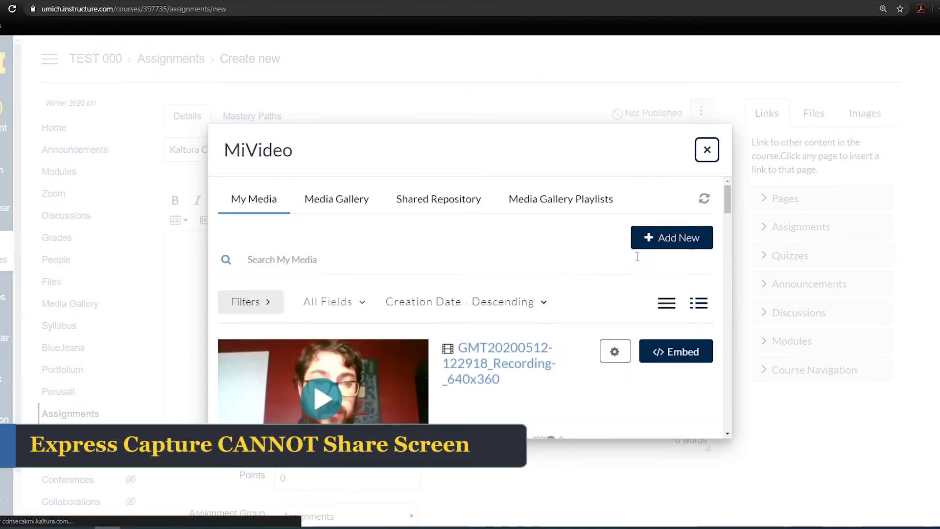
pyautogui.click(668, 242)
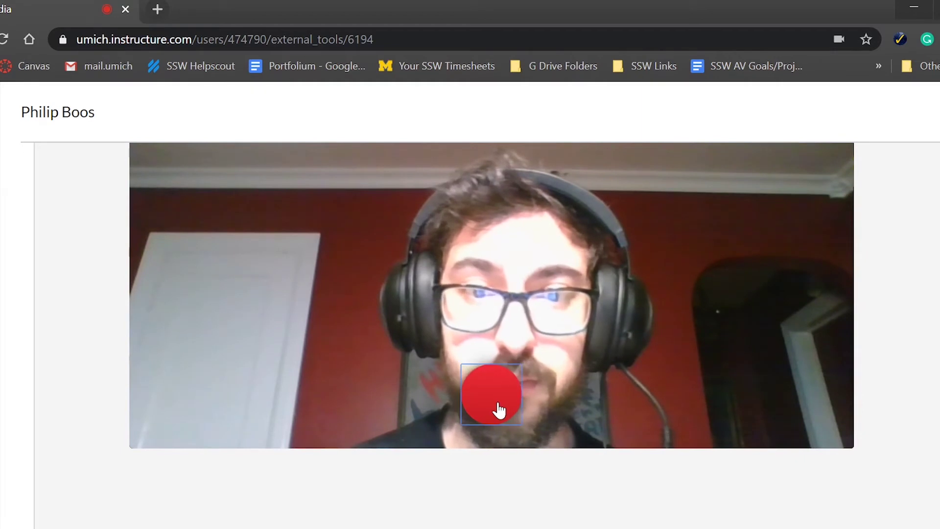
# Record a 5-second webcam clip, stop it, and accept it with Use This
pyautogui.click(497, 404)
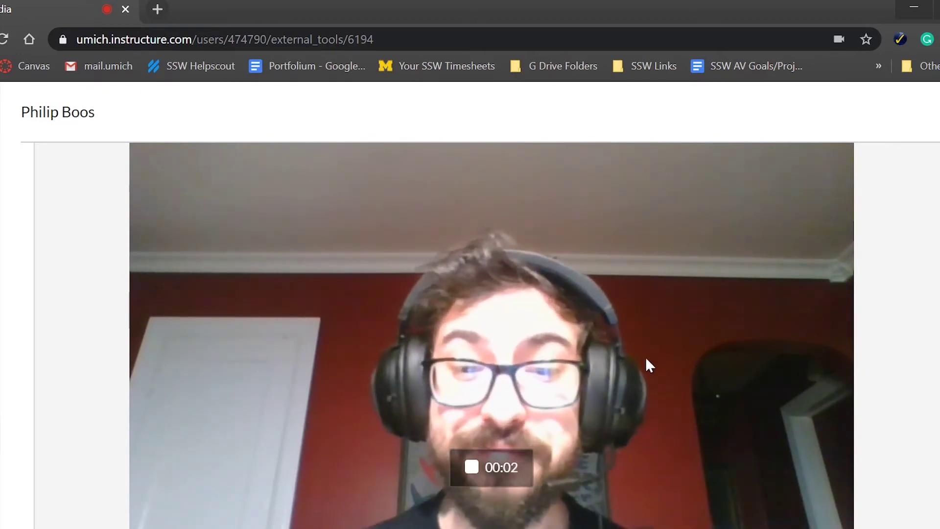
pyautogui.click(471, 468)
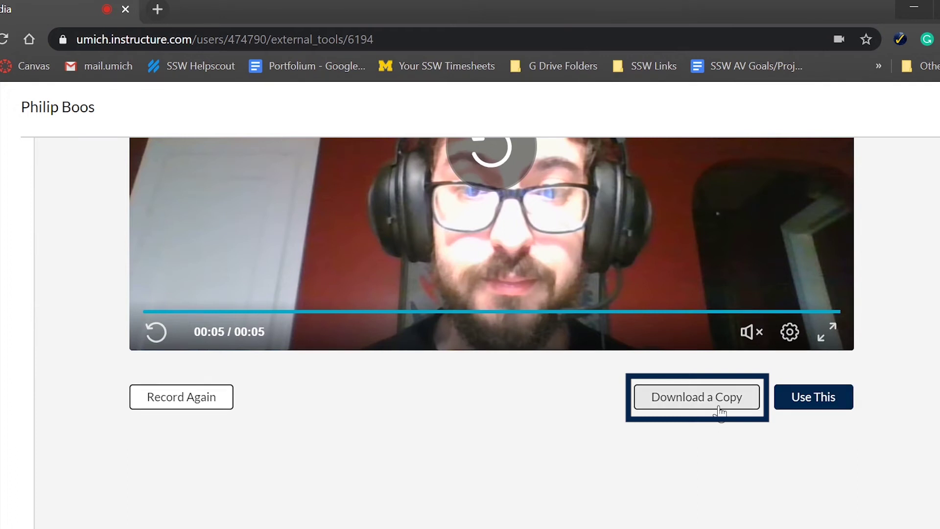
pyautogui.press('Tab')
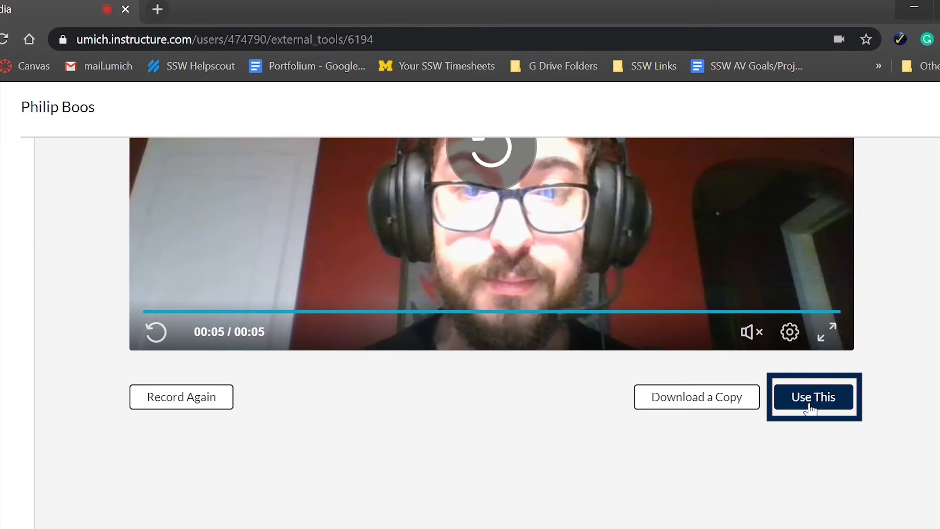
pyautogui.click(810, 409)
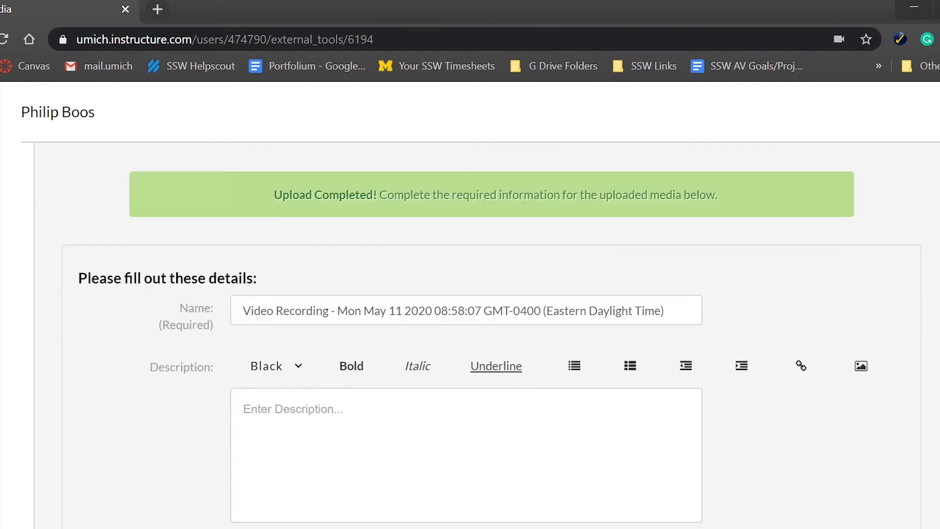
# Rename the recording 'Test Express Capture Recording', begin its description, and mark it Published
pyautogui.hotkey('ctrl', 'a')
pyautogui.write('Test')
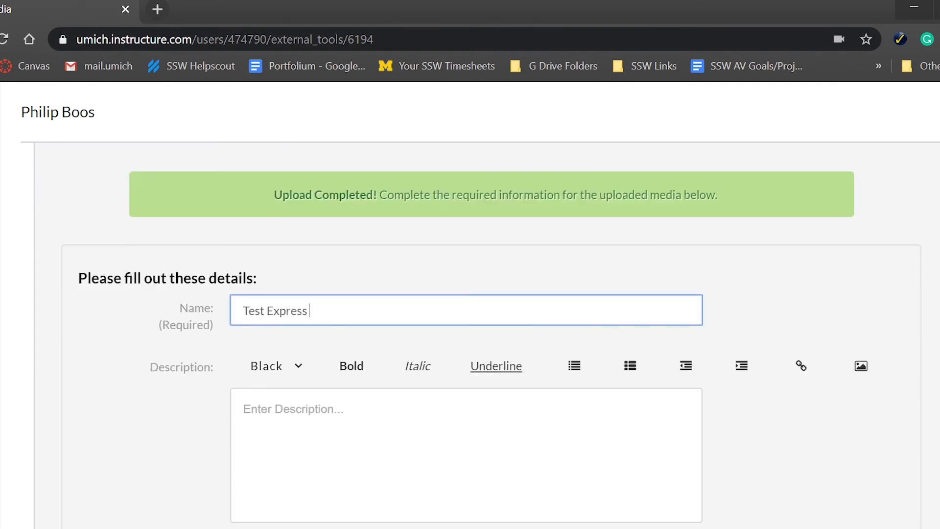
pyautogui.press('Tab')
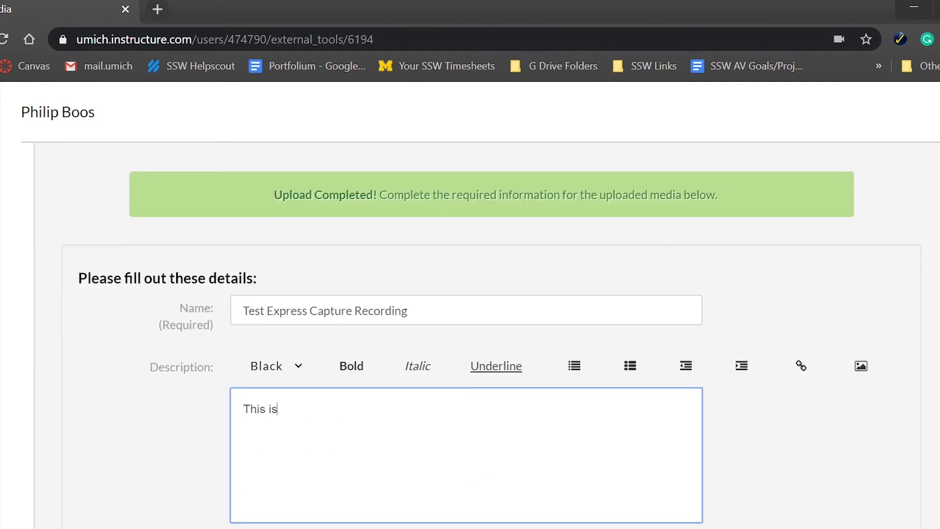
pyautogui.scroll(-3, 257, 396)
pyautogui.click(233, 388)
pyautogui.scroll(-2, 221, 414)
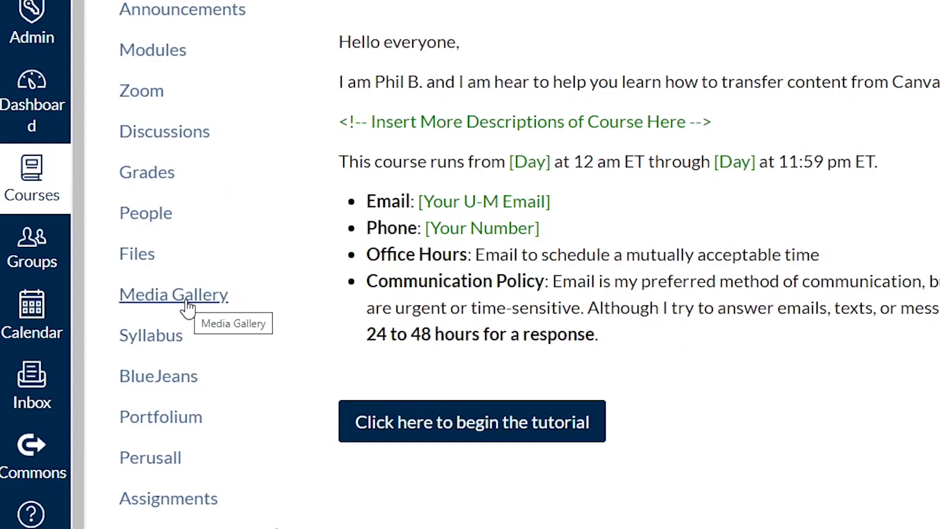
# Select the webcam recording under Add Media in the course Media Gallery and publish it
pyautogui.click(113, 349)
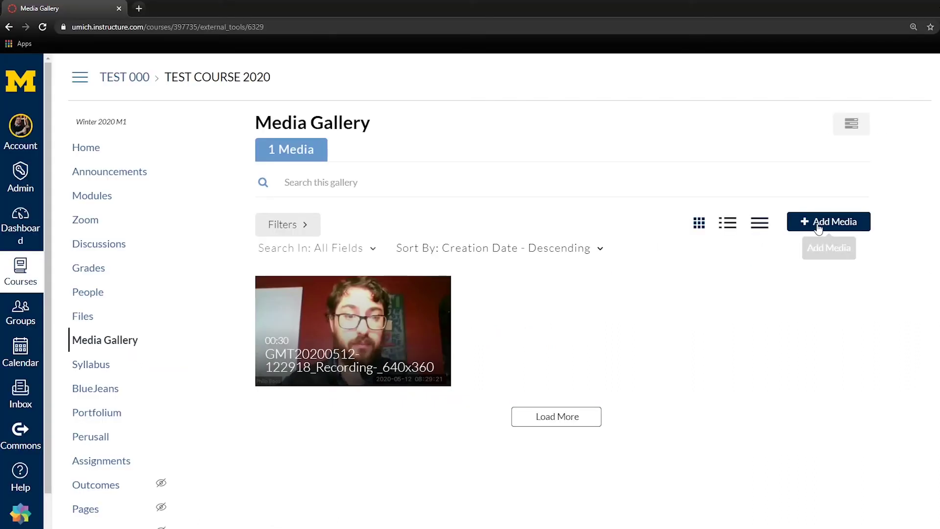
pyautogui.click(819, 222)
pyautogui.scroll(-10, 625, 299)
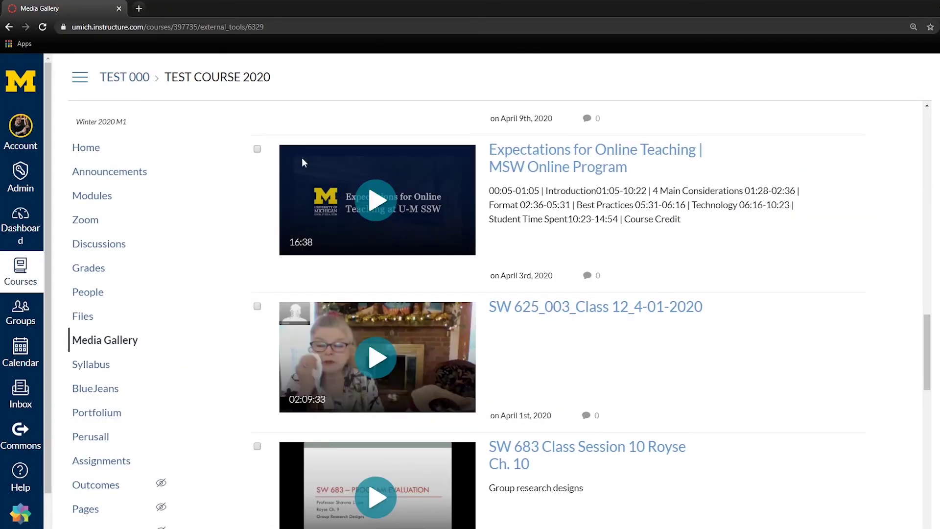
pyautogui.click(257, 150)
pyautogui.scroll(4, 742, 291)
pyautogui.scroll(5, 742, 291)
pyautogui.scroll(3, 741, 291)
pyautogui.click(824, 262)
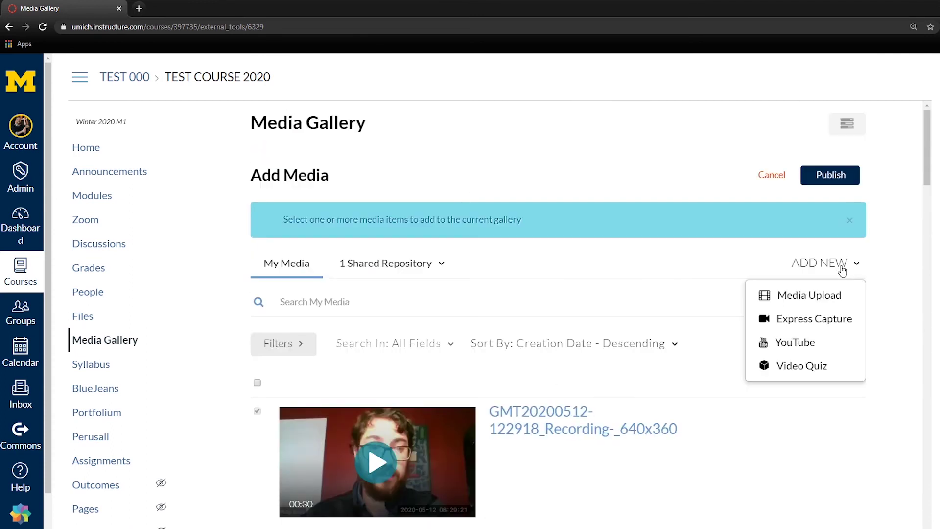
pyautogui.click(895, 227)
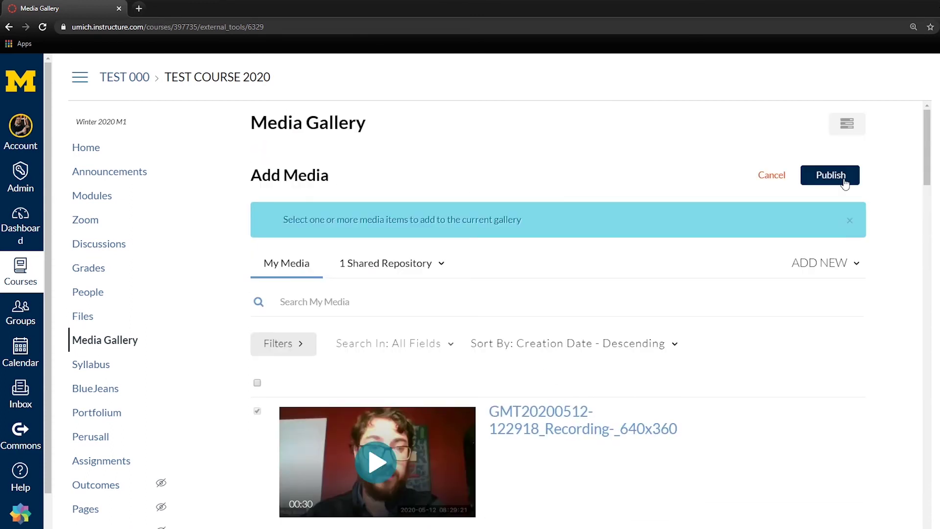
pyautogui.click(844, 183)
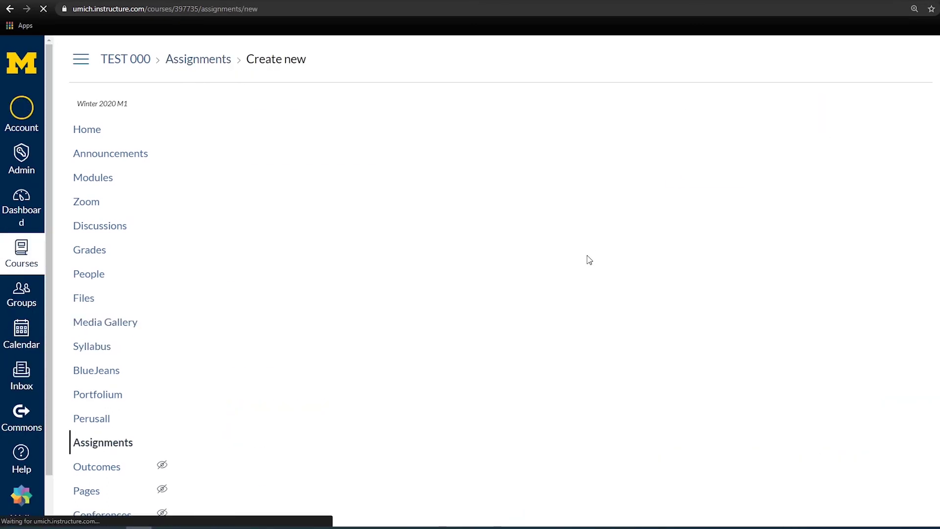
# Create assignment 'Video Assignment #1' and list MiVideo's Add New media options
pyautogui.click(360, 148)
pyautogui.write('Video Assignment #1')
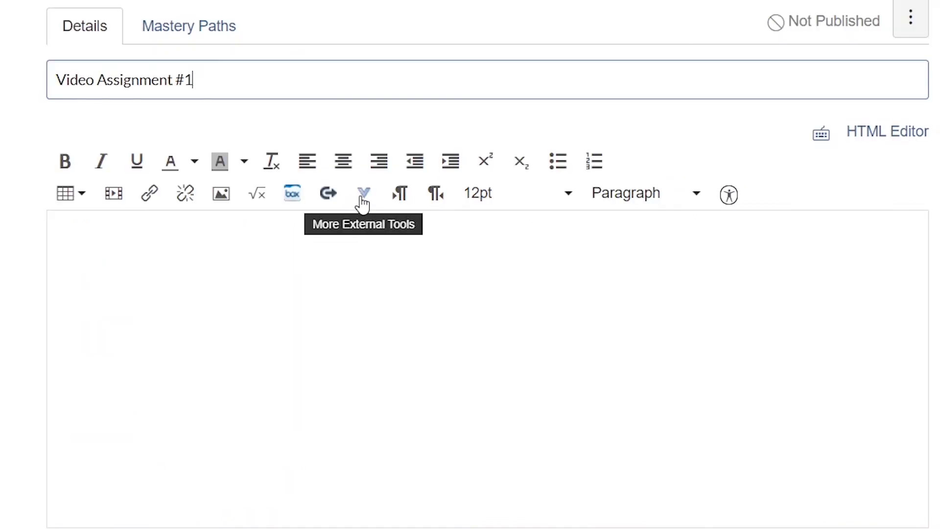
pyautogui.click(363, 201)
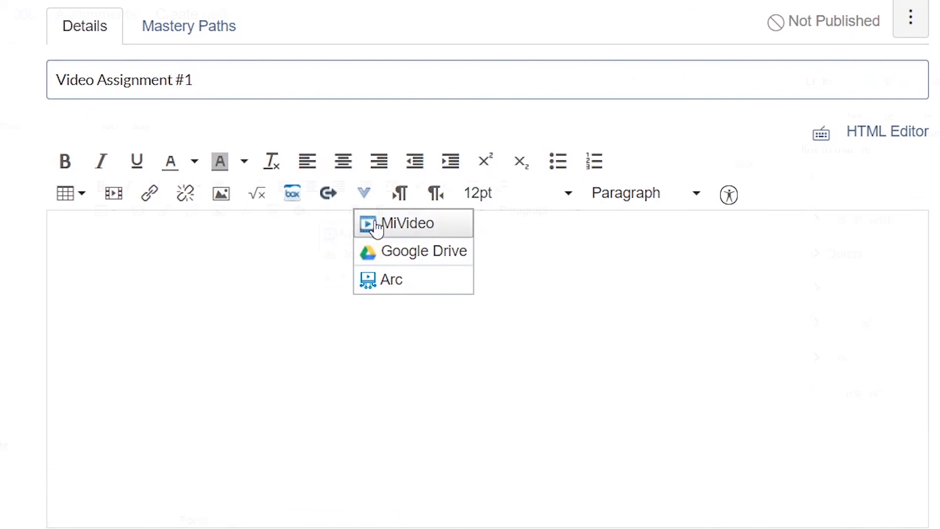
pyautogui.click(365, 223)
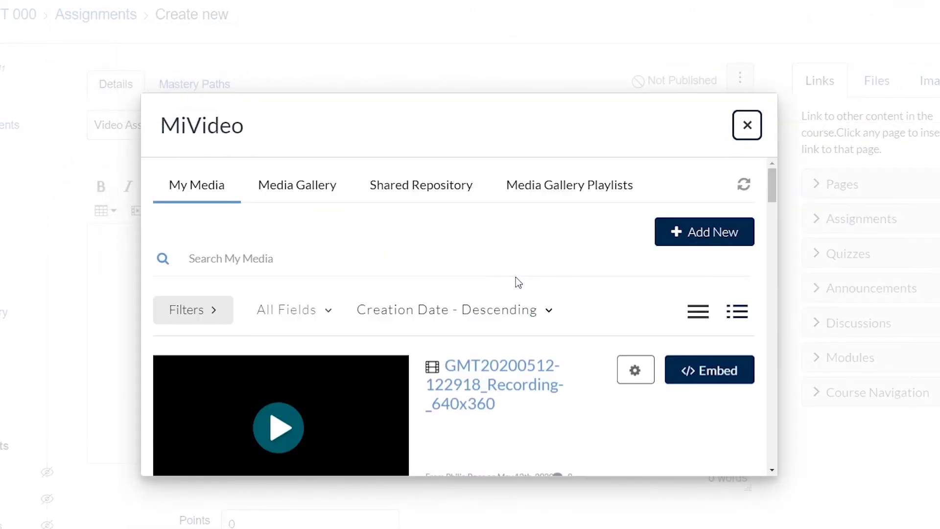
pyautogui.scroll(-2, 512, 295)
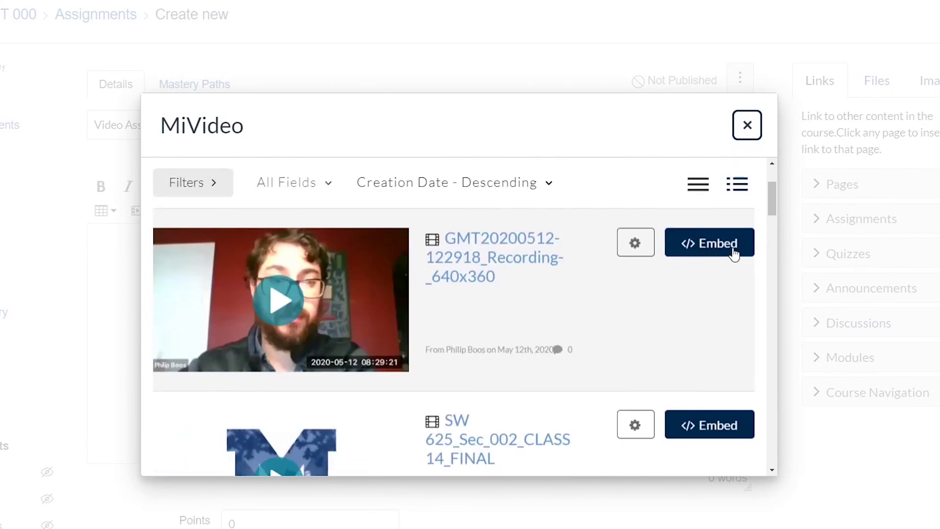
pyautogui.scroll(1, 547, 308)
pyautogui.scroll(1, 563, 309)
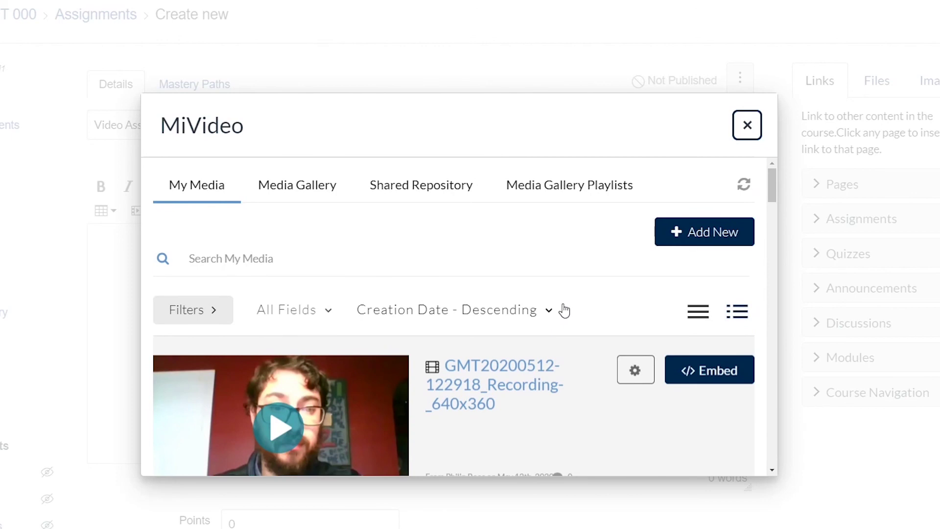
pyautogui.click(703, 248)
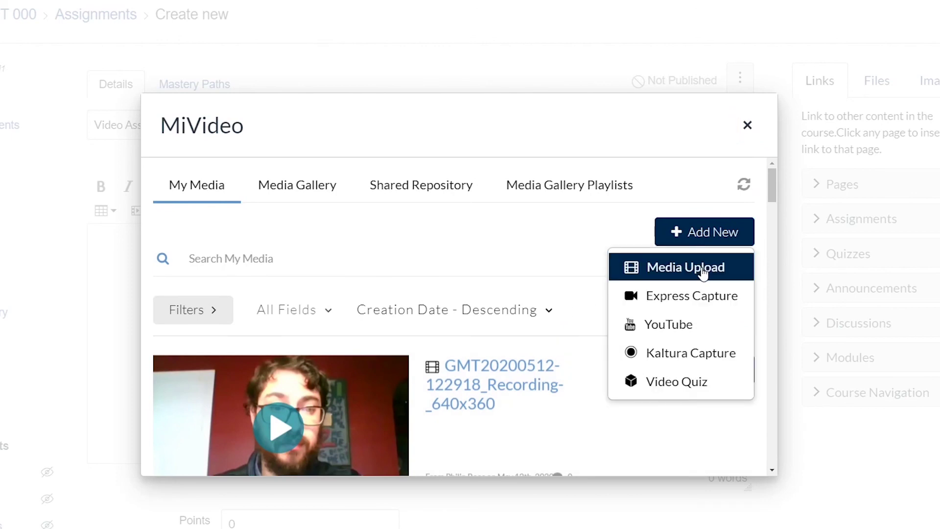